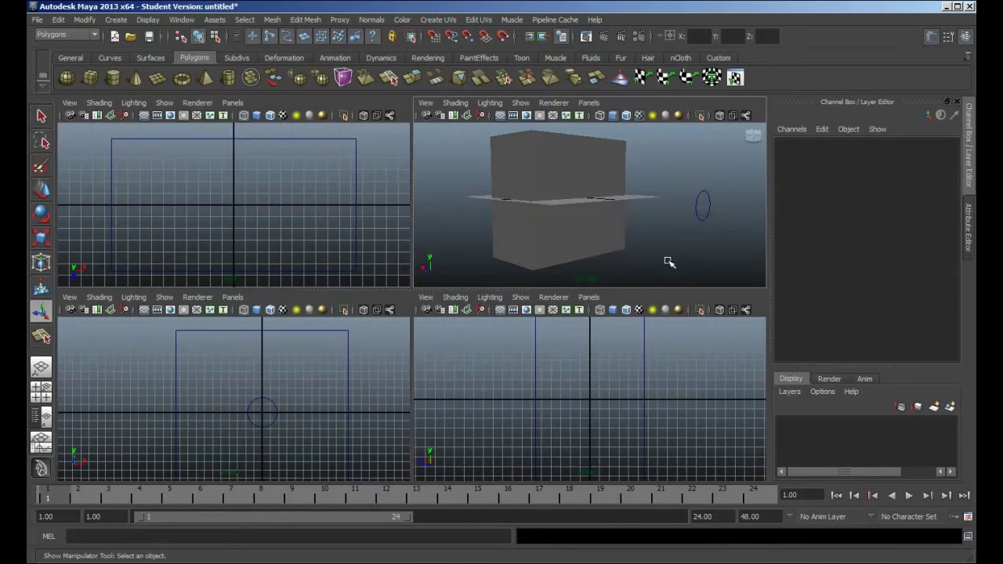
# Try a vertical split across the middle of the box's wide face with the Interactive Split Tool, and undo it.
pyautogui.press('space')
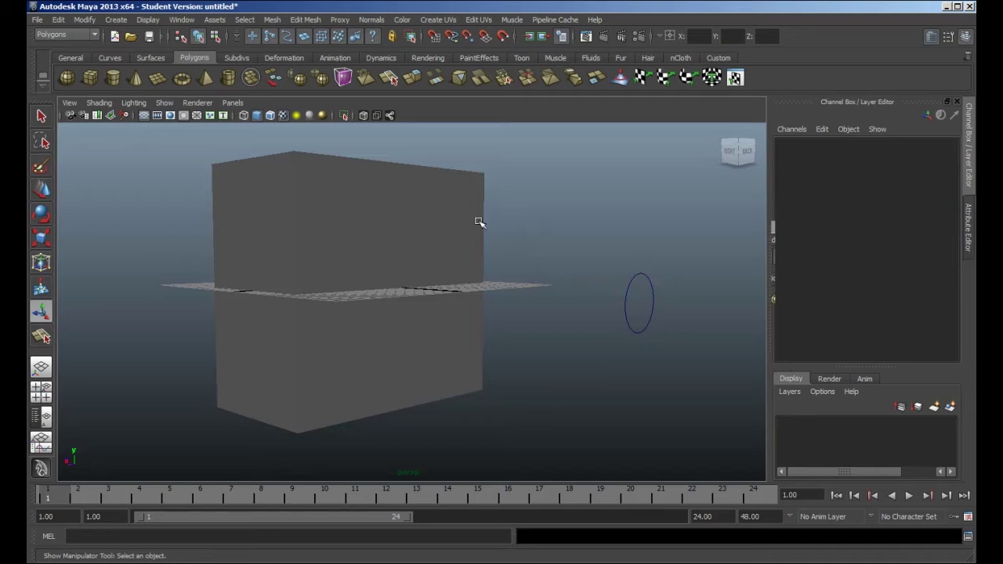
pyautogui.click(304, 20)
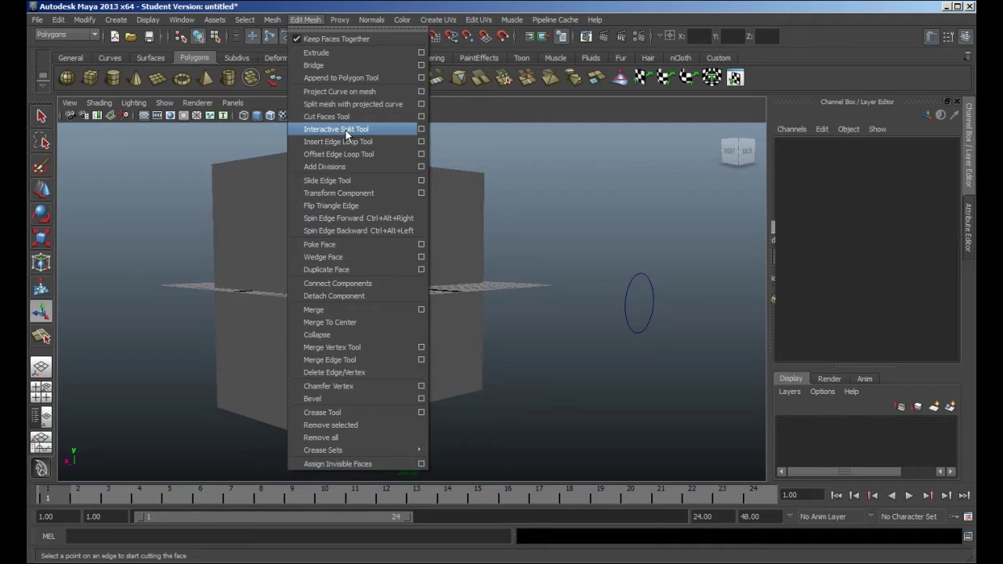
pyautogui.click(453, 214)
pyautogui.click(452, 214)
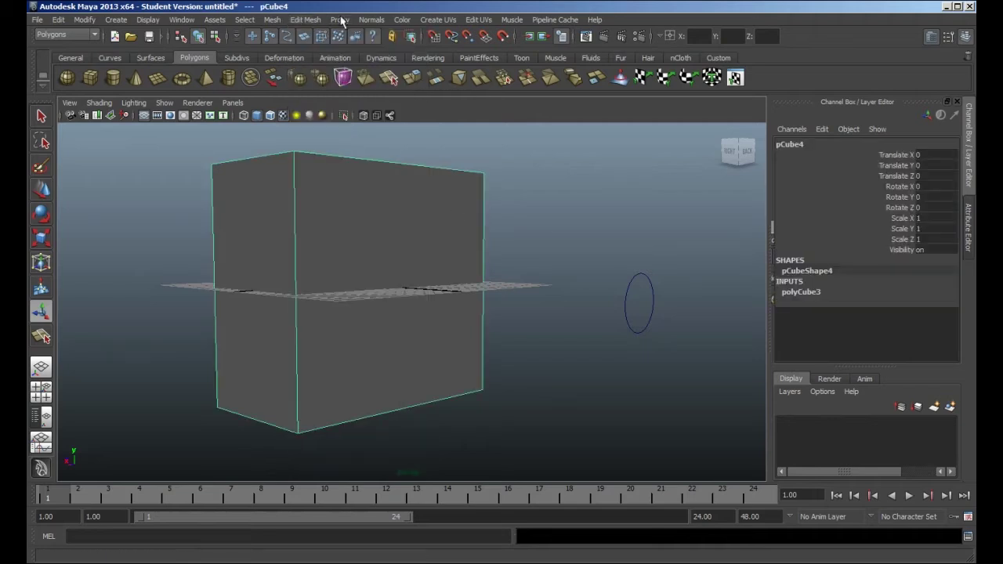
pyautogui.click(307, 20)
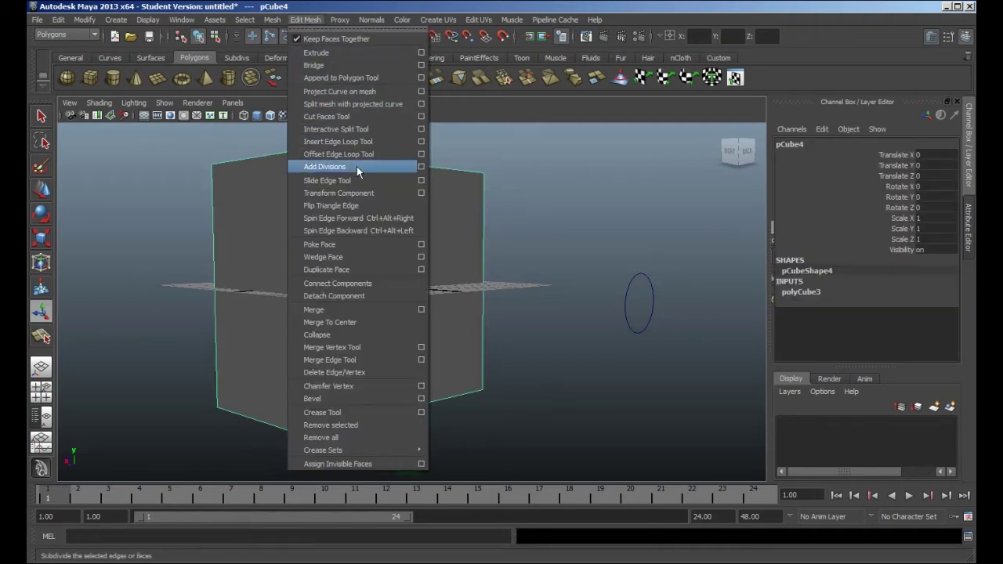
pyautogui.click(360, 130)
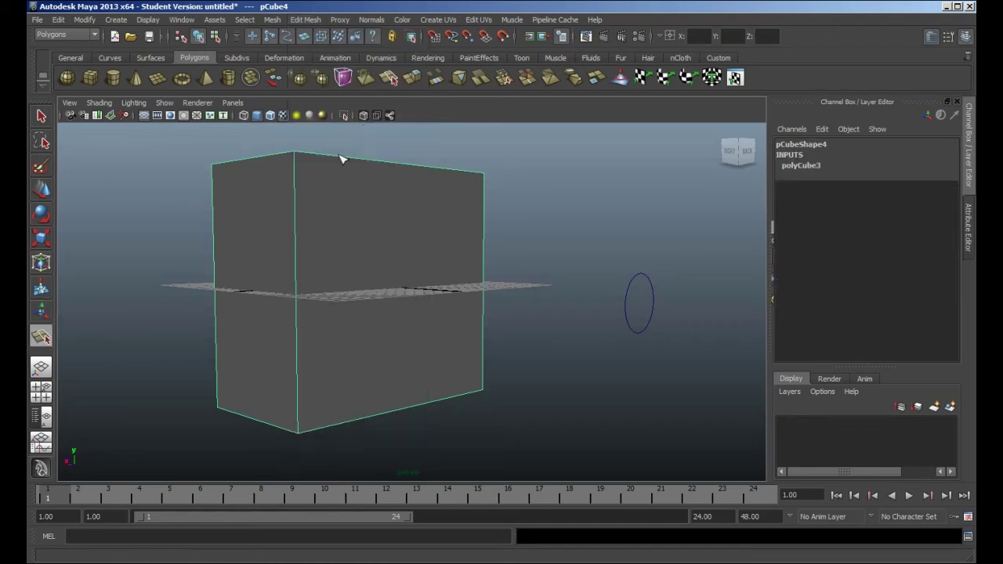
pyautogui.click(380, 163)
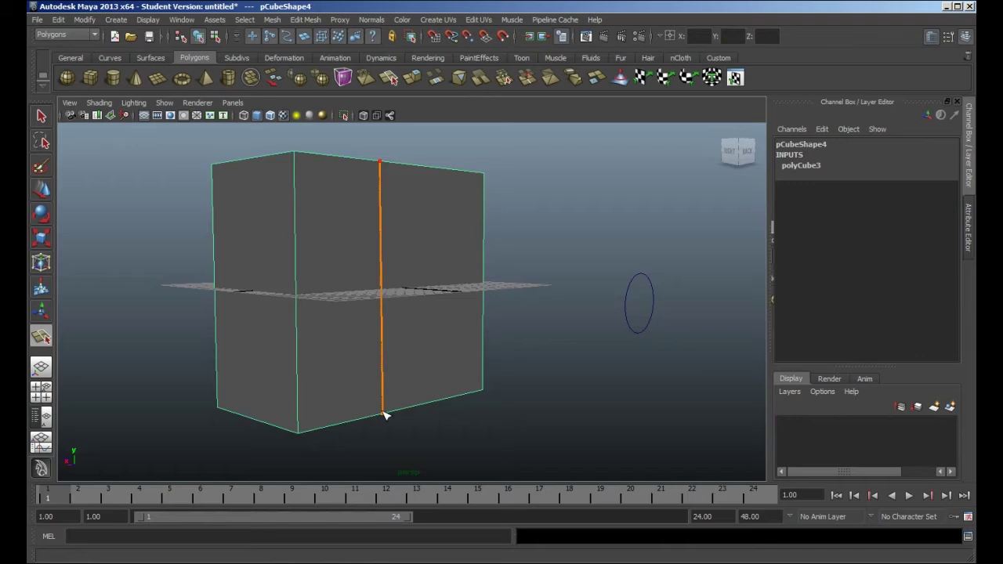
pyautogui.click(382, 414)
pyautogui.press('Return')
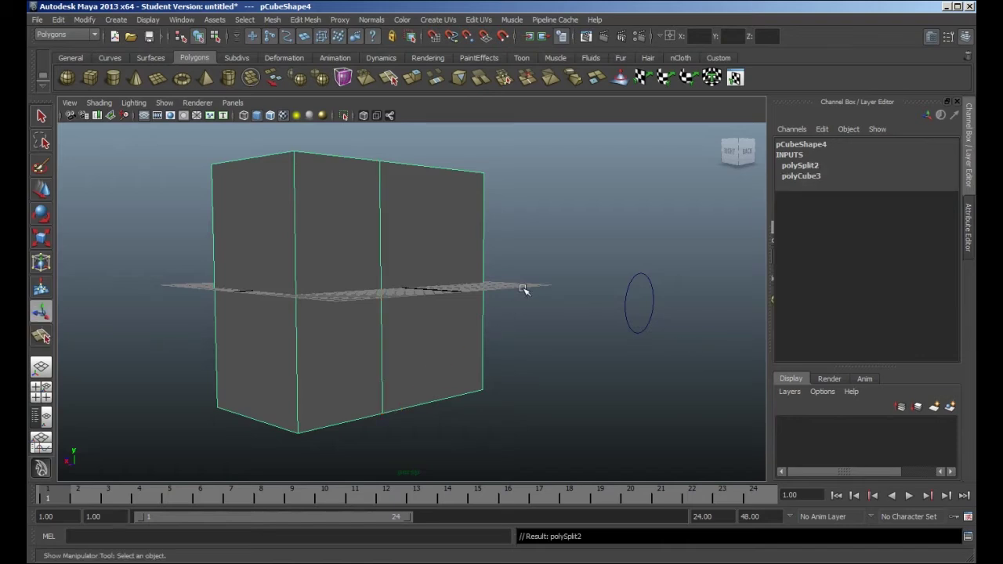
pyautogui.hotkey('ctrl', 'z')
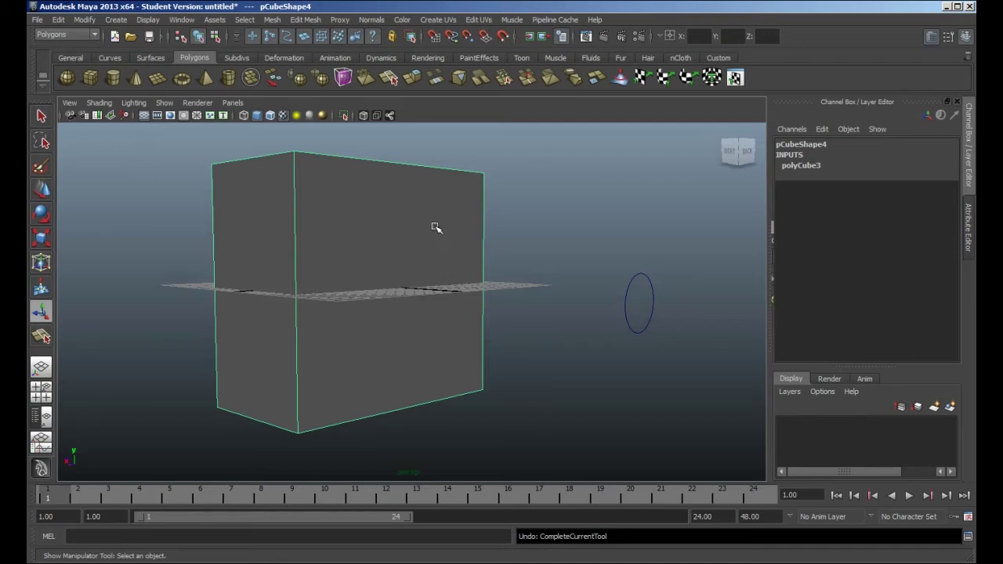
pyautogui.click(314, 21)
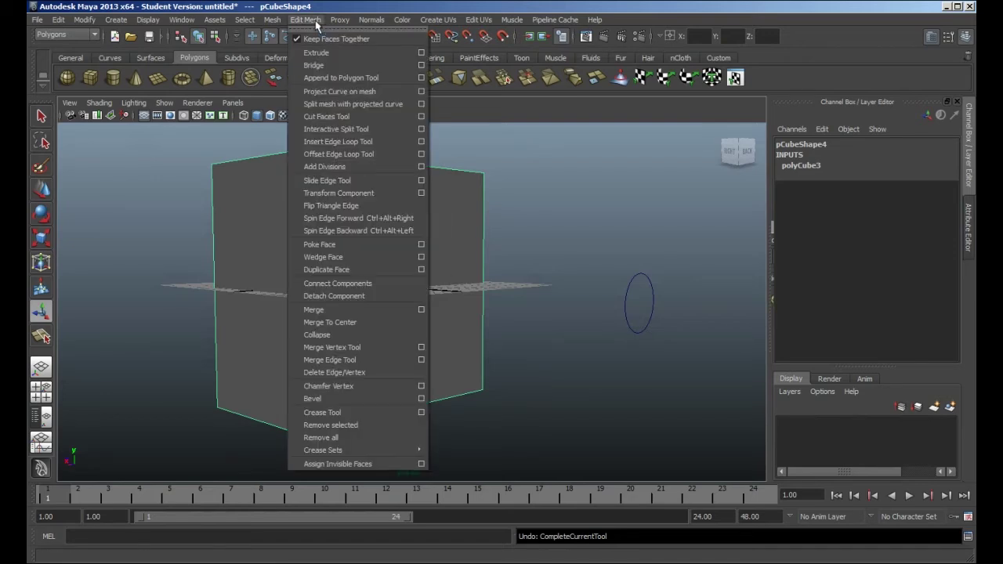
pyautogui.click(522, 110)
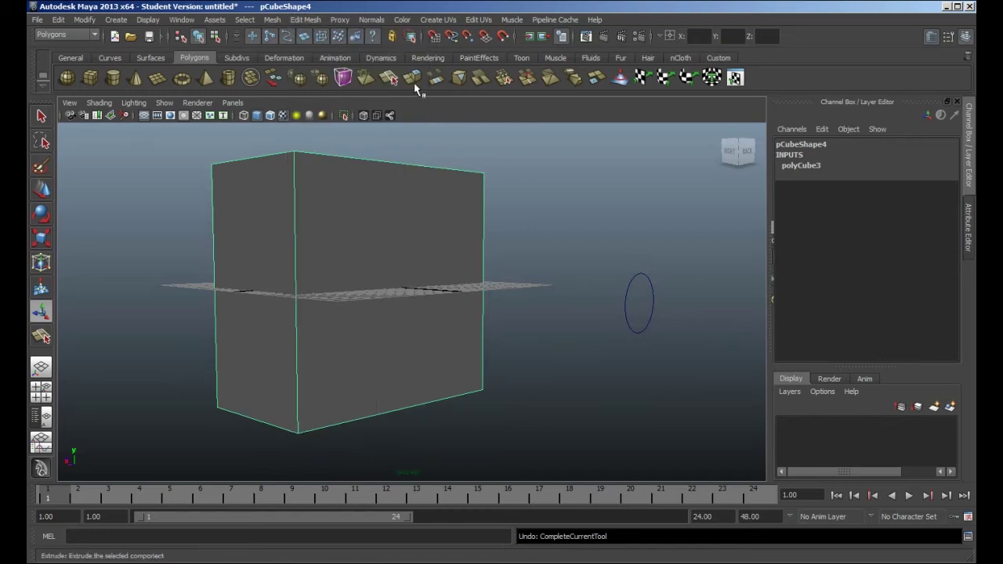
pyautogui.click(308, 20)
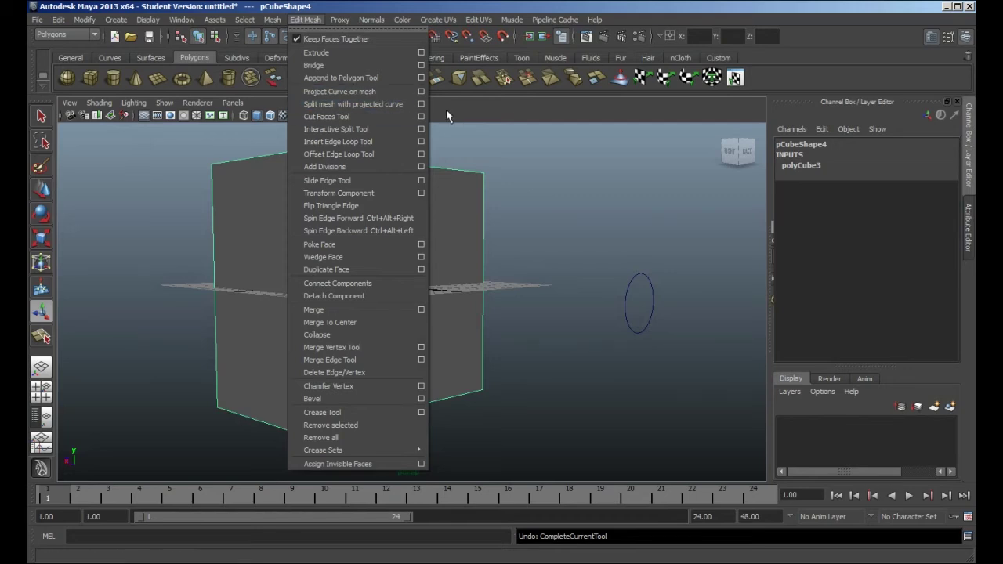
pyautogui.click(637, 299)
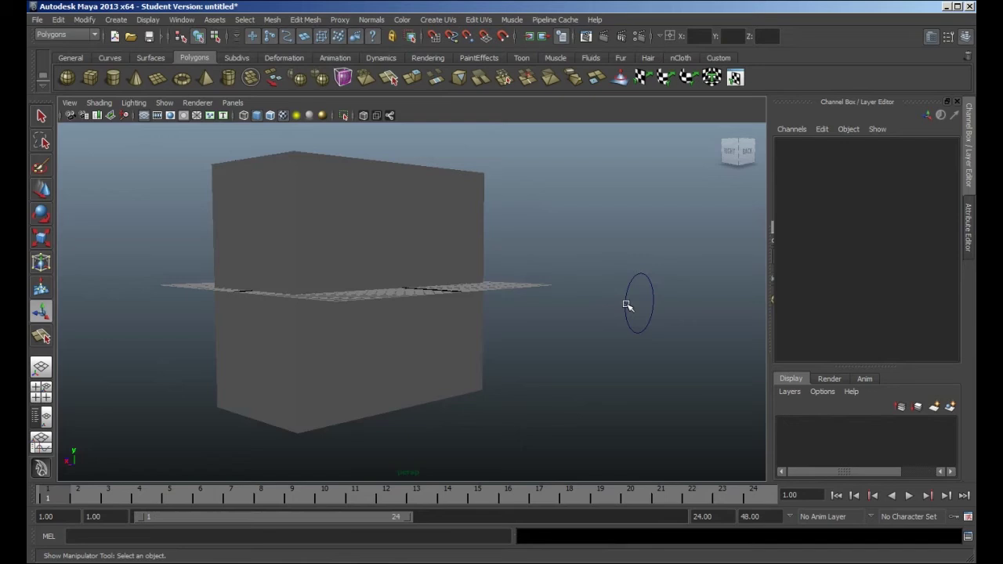
pyautogui.click(639, 290)
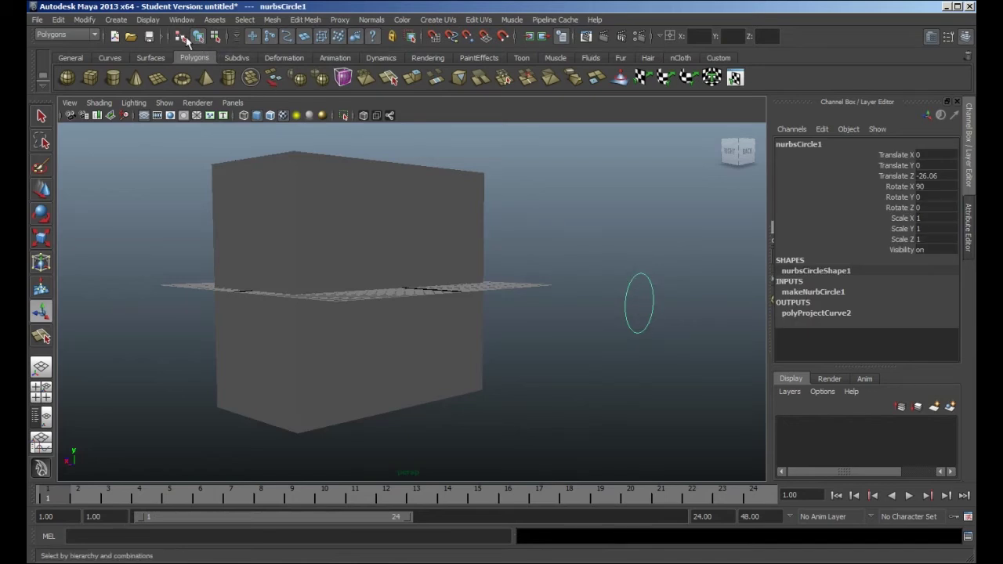
pyautogui.click(116, 20)
pyautogui.moveTo(172, 63)
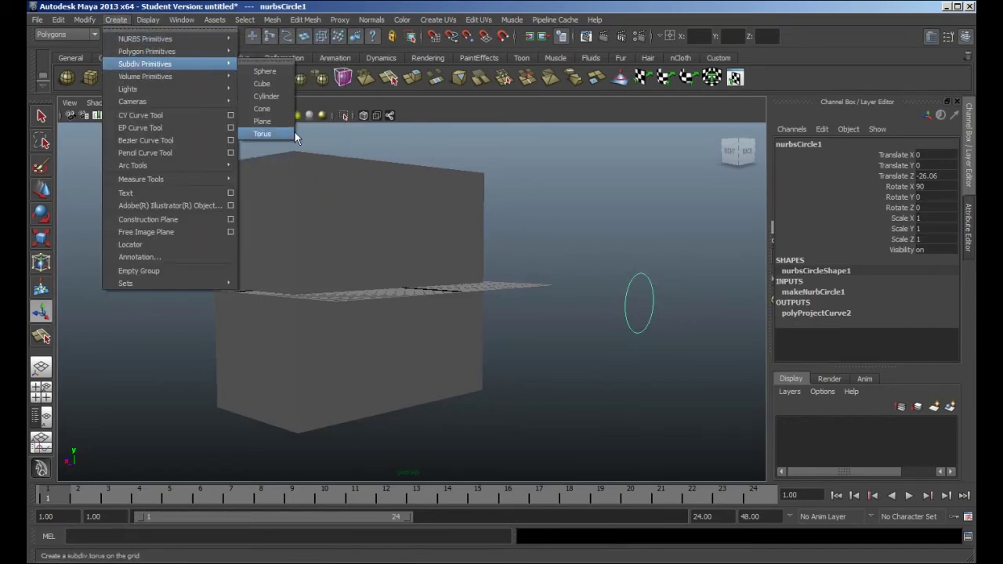
pyautogui.click(460, 236)
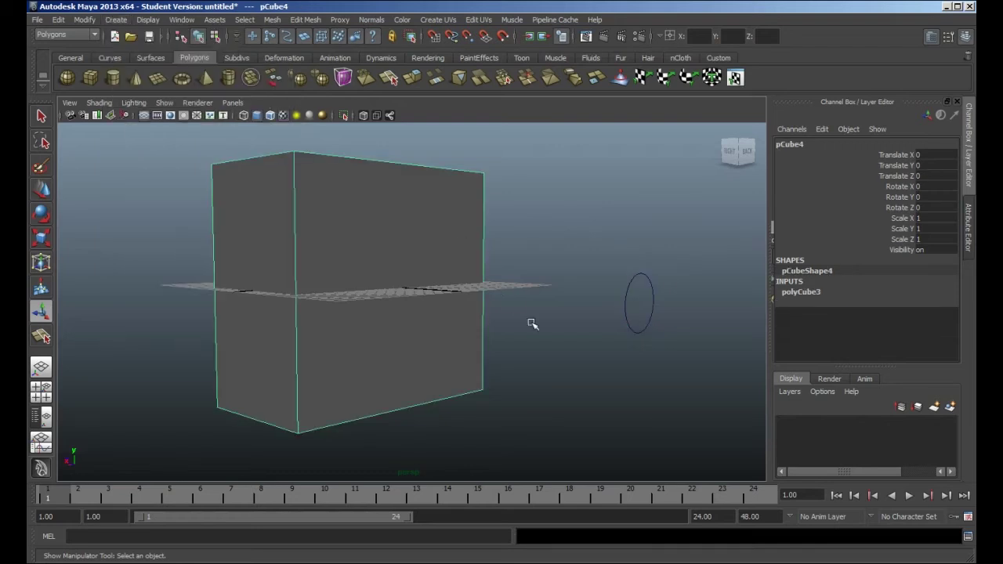
# Select the NURBS circle and add the box to the selection.
pyautogui.click(631, 288)
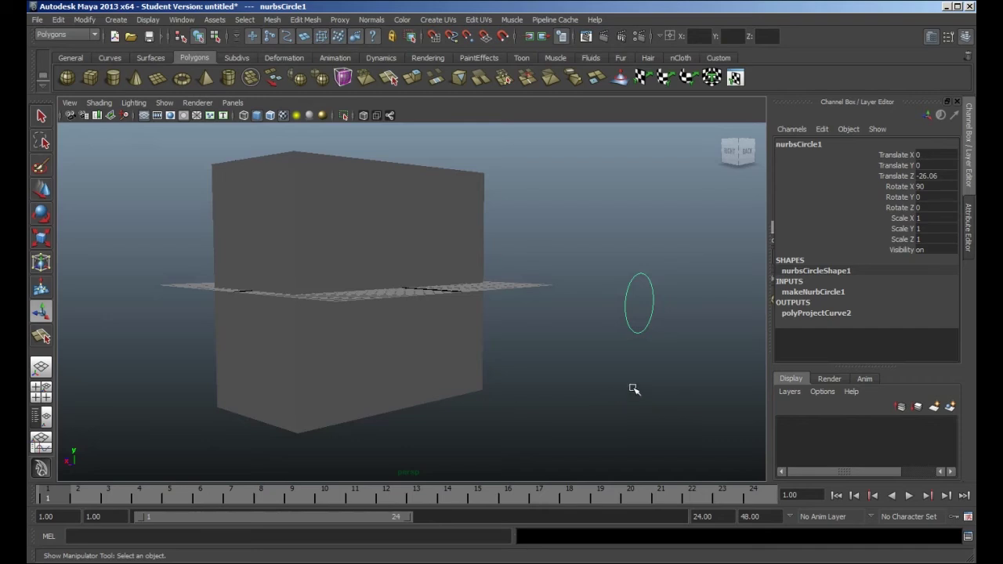
pyautogui.keyDown('alt'); pyautogui.moveTo(651, 384); pyautogui.dragTo(552, 392); pyautogui.keyUp('alt')
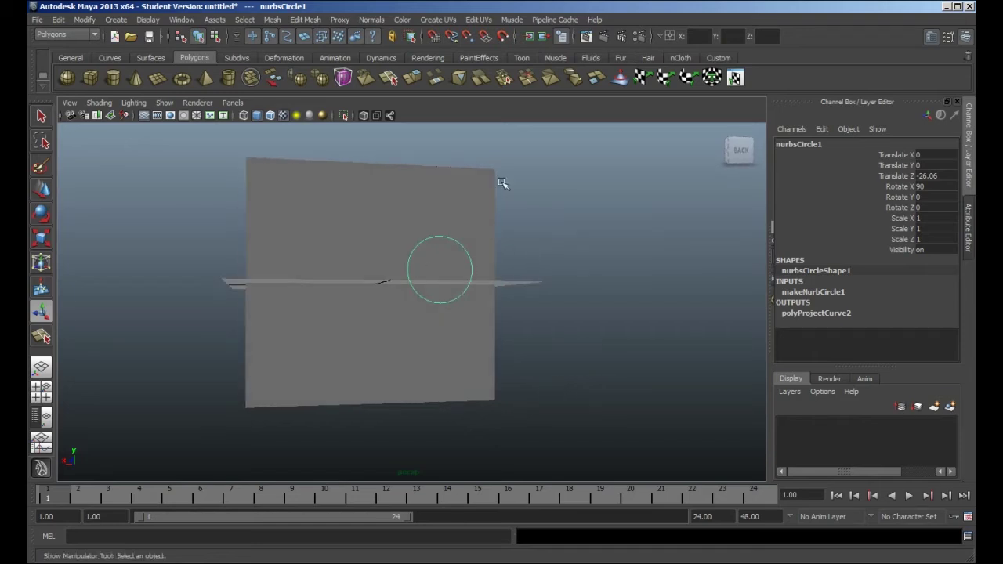
pyautogui.keyDown('alt'); pyautogui.moveTo(402, 306); pyautogui.dragTo(394, 342); pyautogui.keyUp('alt')
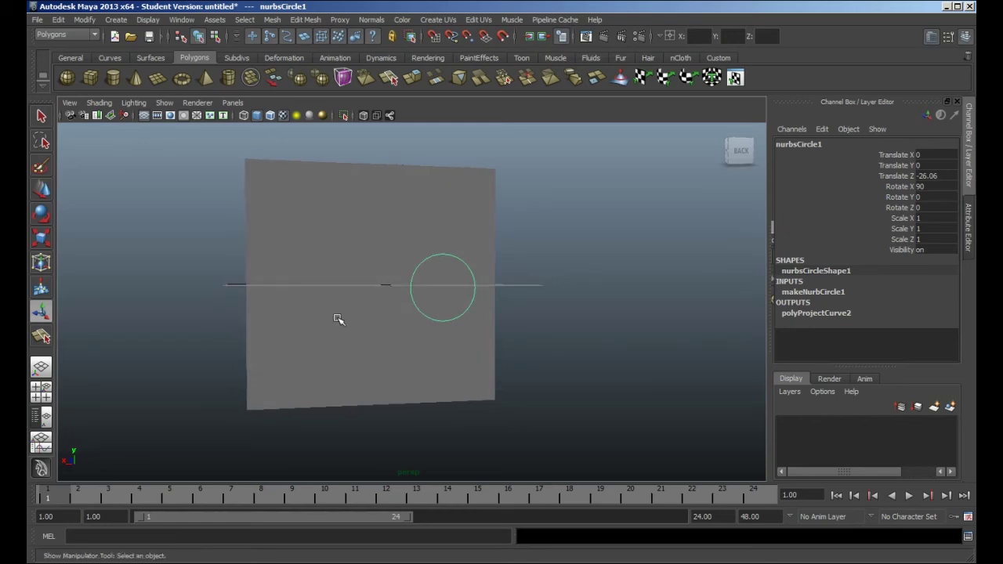
pyautogui.keyDown('alt'); pyautogui.moveTo(338, 319); pyautogui.dragTo(342, 306); pyautogui.keyUp('alt')
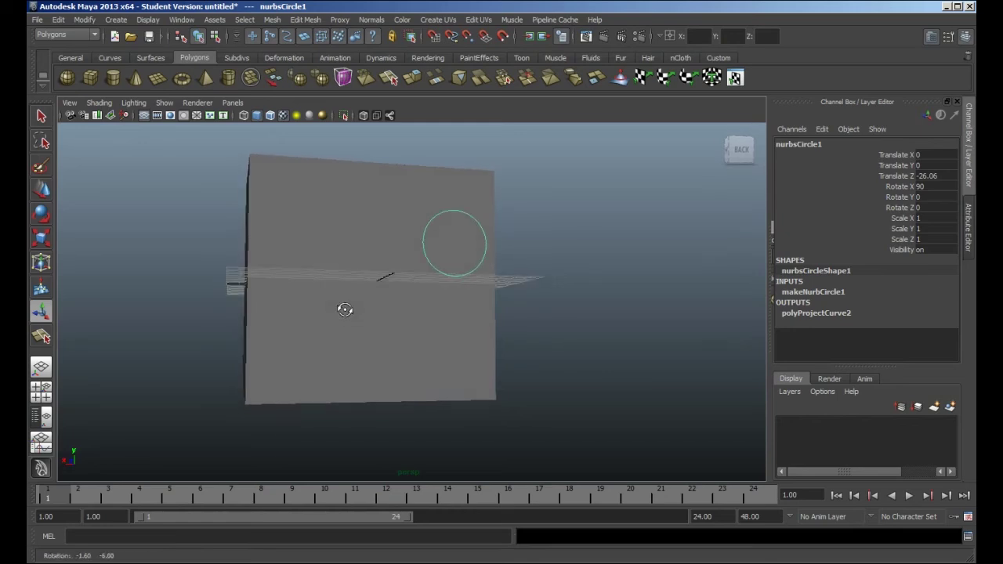
pyautogui.click(304, 19)
pyautogui.click(337, 92)
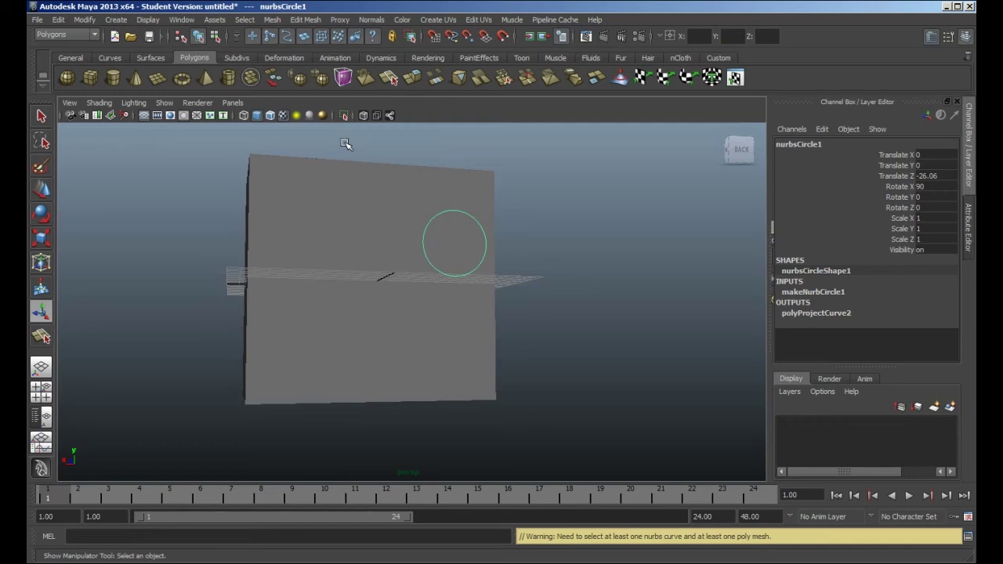
pyautogui.click(337, 223)
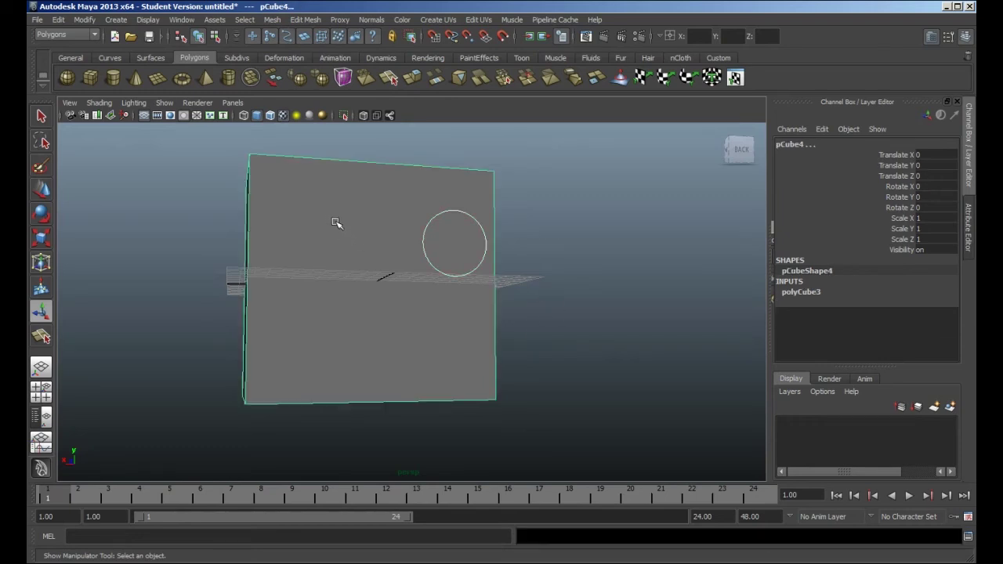
# Try projecting the circle onto the box from the tilted perspective view, and undo the projection.
pyautogui.click(298, 21)
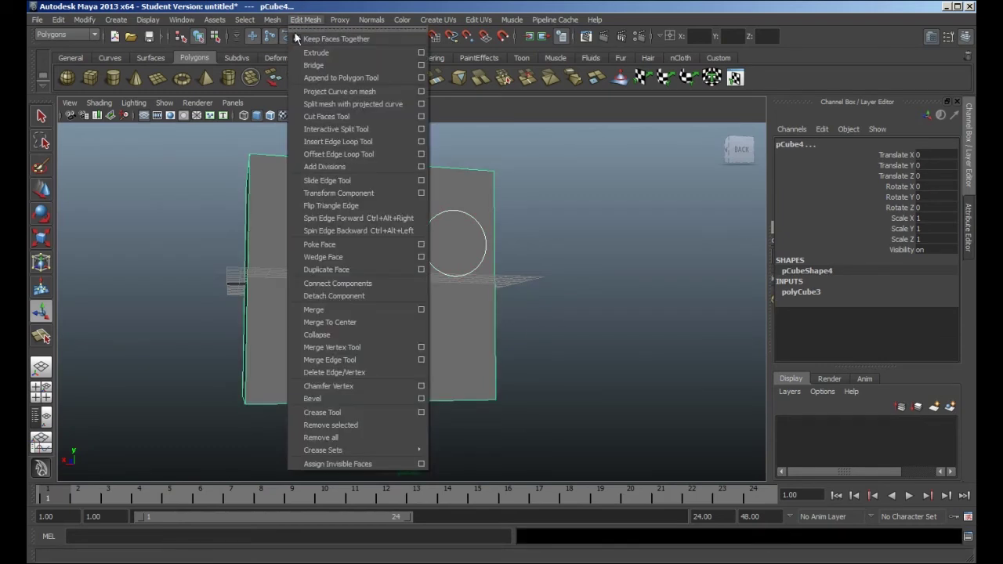
pyautogui.click(344, 92)
pyautogui.keyDown('alt'); pyautogui.moveTo(557, 285); pyautogui.dragTo(549, 306); pyautogui.keyUp('alt')
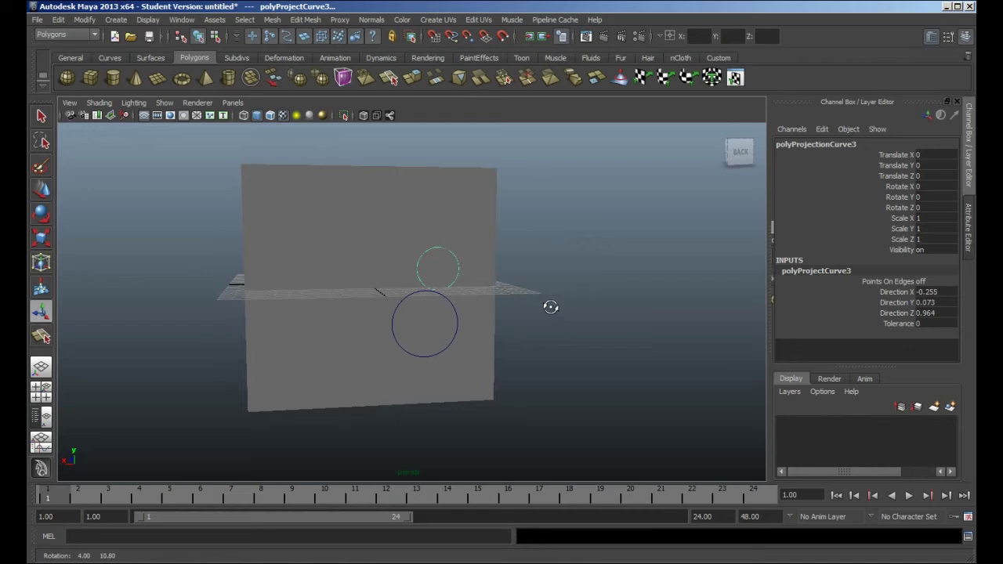
pyautogui.hotkey('ctrl', 'z')
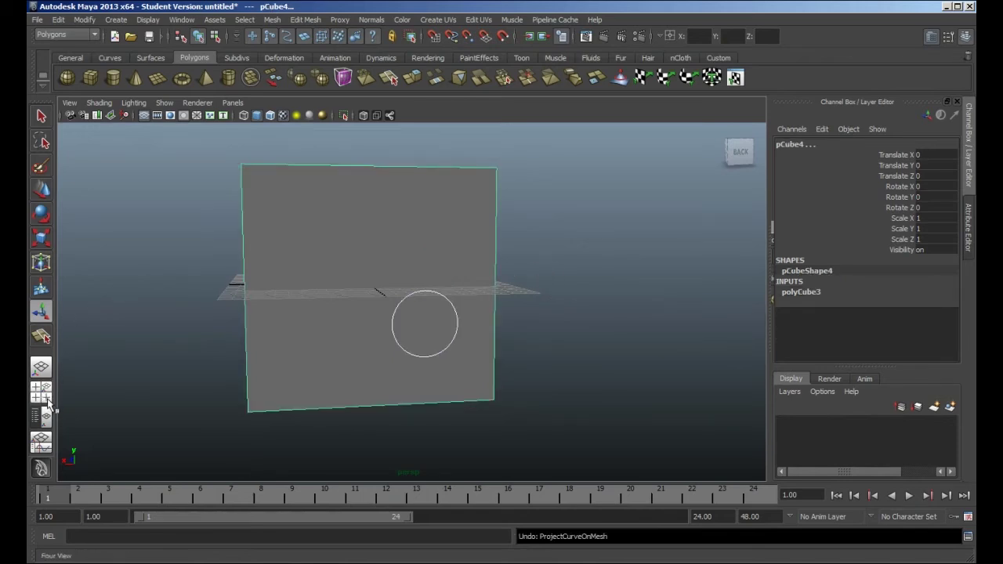
# Project the selected circle onto the box from the front orthographic view, straight along the Z axis.
pyautogui.press('space')
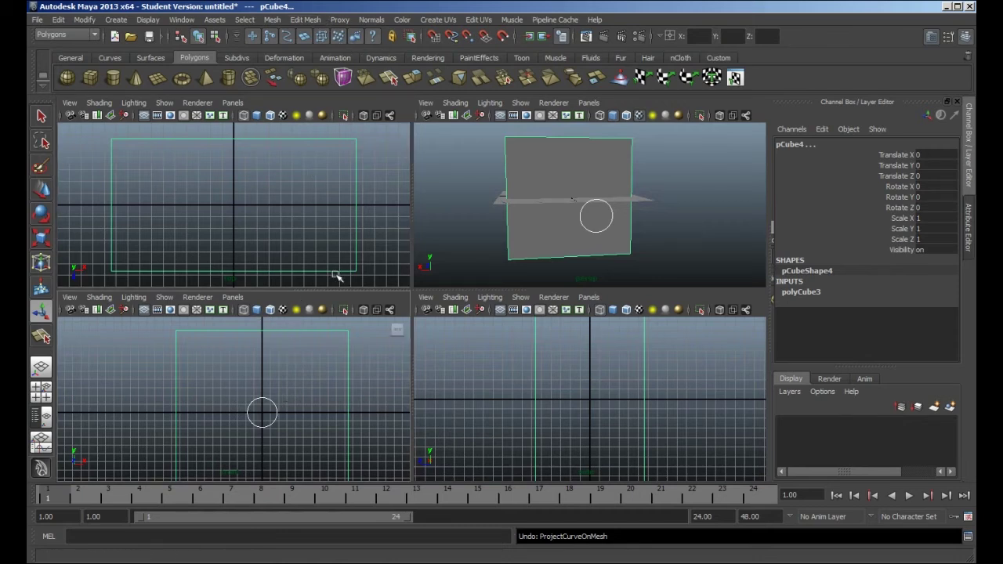
pyautogui.click(305, 20)
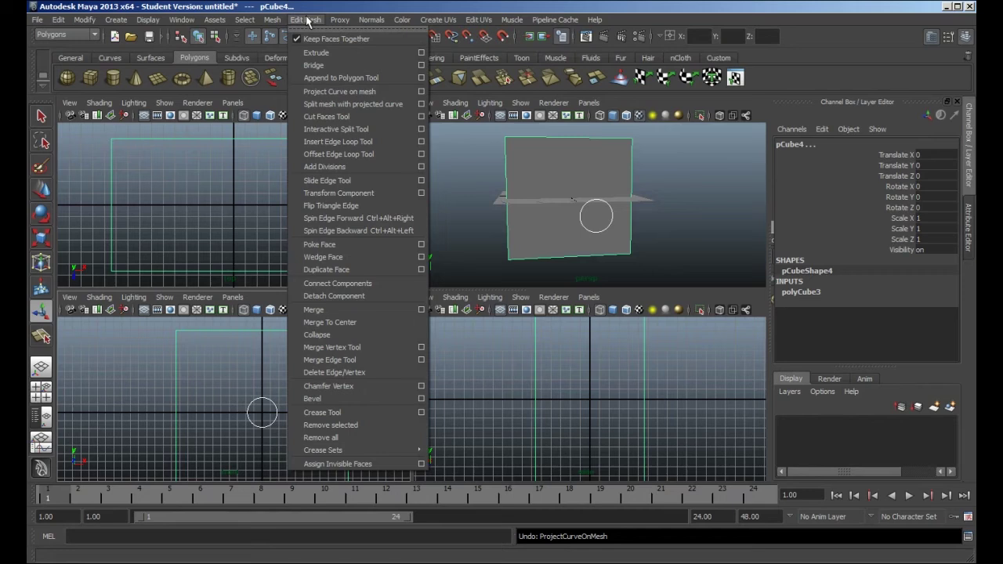
pyautogui.click(340, 91)
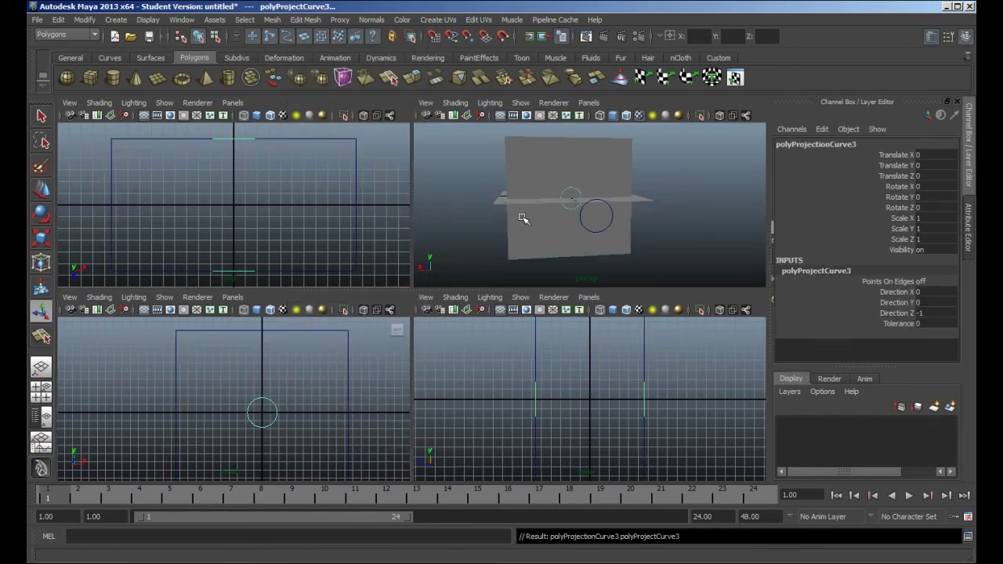
pyautogui.keyDown('alt'); pyautogui.moveTo(523, 218); pyautogui.dragTo(554, 228); pyautogui.keyUp('alt')
pyautogui.scroll(3, 553, 227)
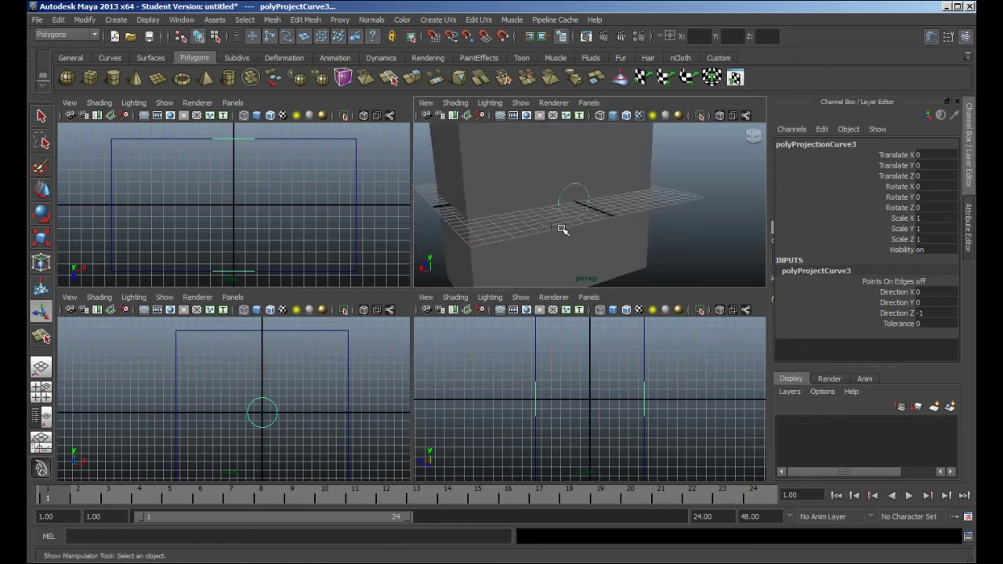
pyautogui.scroll(-3, 553, 227)
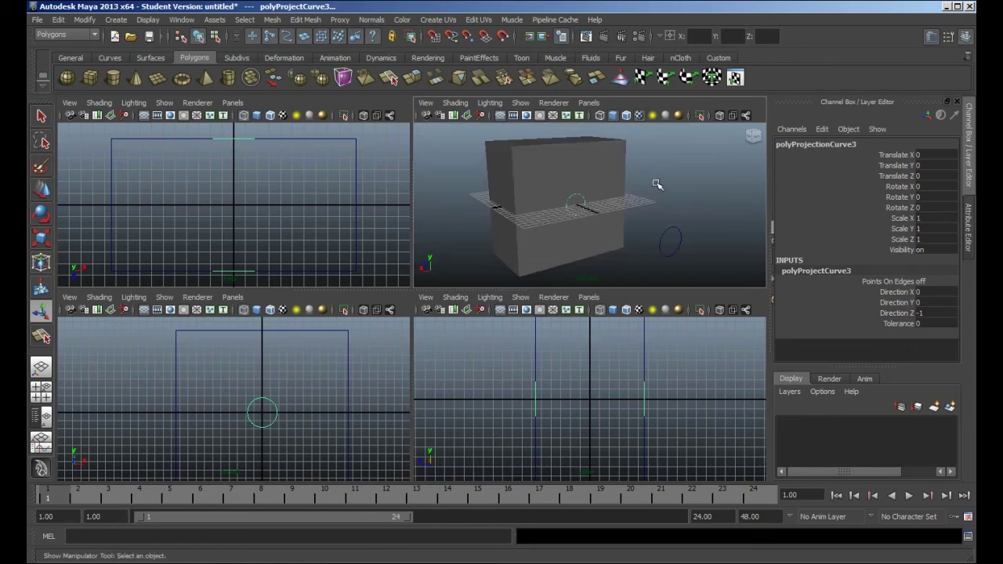
# Select the box together with the projected circle curve on its back face.
pyautogui.click(656, 186)
pyautogui.click(583, 190)
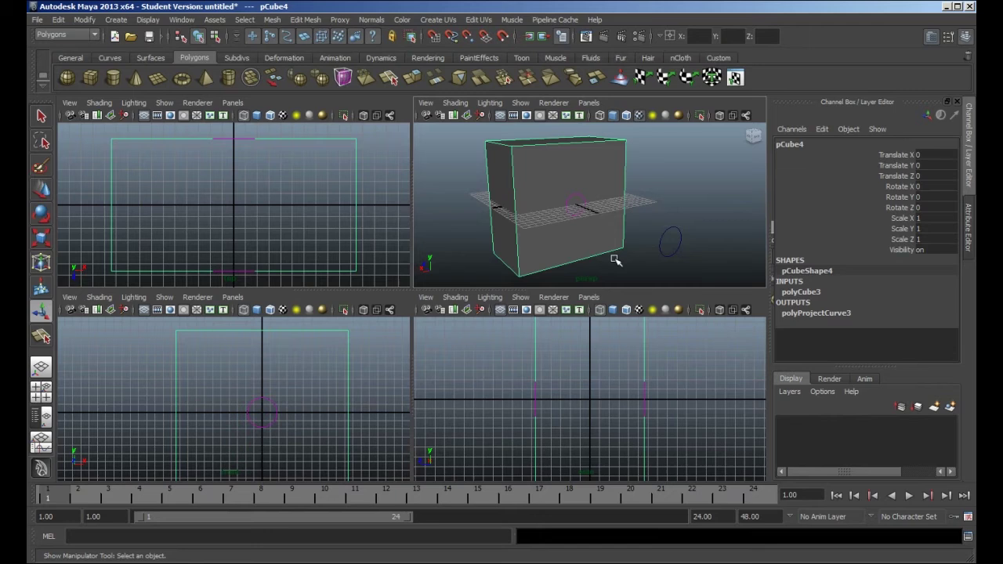
pyautogui.keyDown('alt'); pyautogui.moveTo(588, 239); pyautogui.dragTo(595, 218); pyautogui.keyUp('alt')
pyautogui.scroll(3, 594, 218)
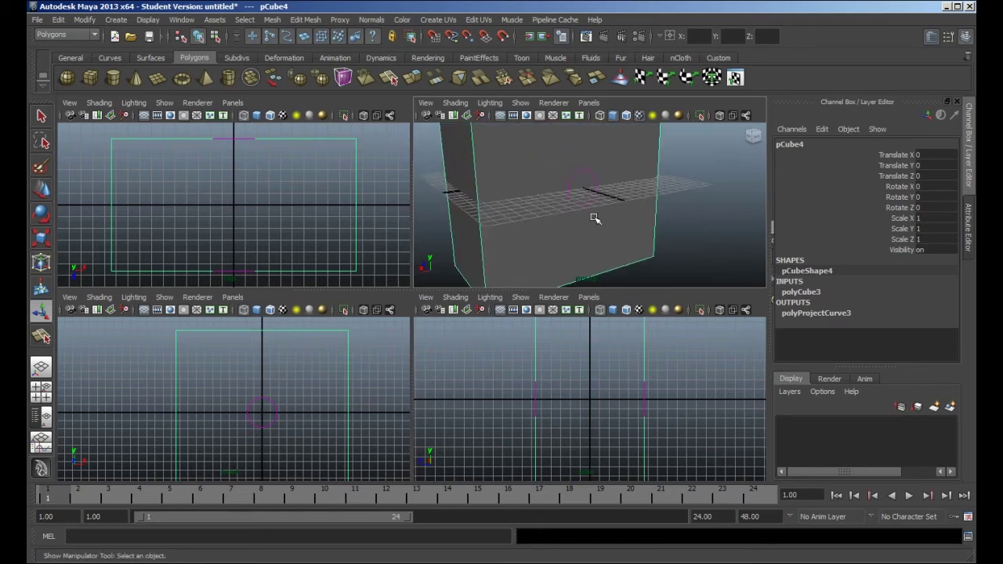
pyautogui.scroll(-3, 594, 219)
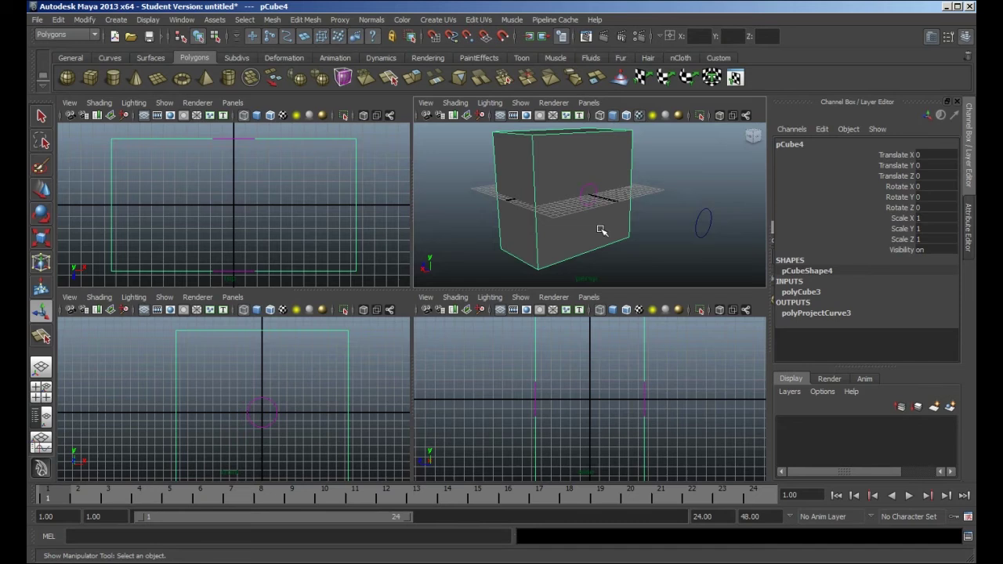
pyautogui.scroll(3, 593, 227)
pyautogui.scroll(2, 593, 227)
pyautogui.scroll(-2, 594, 228)
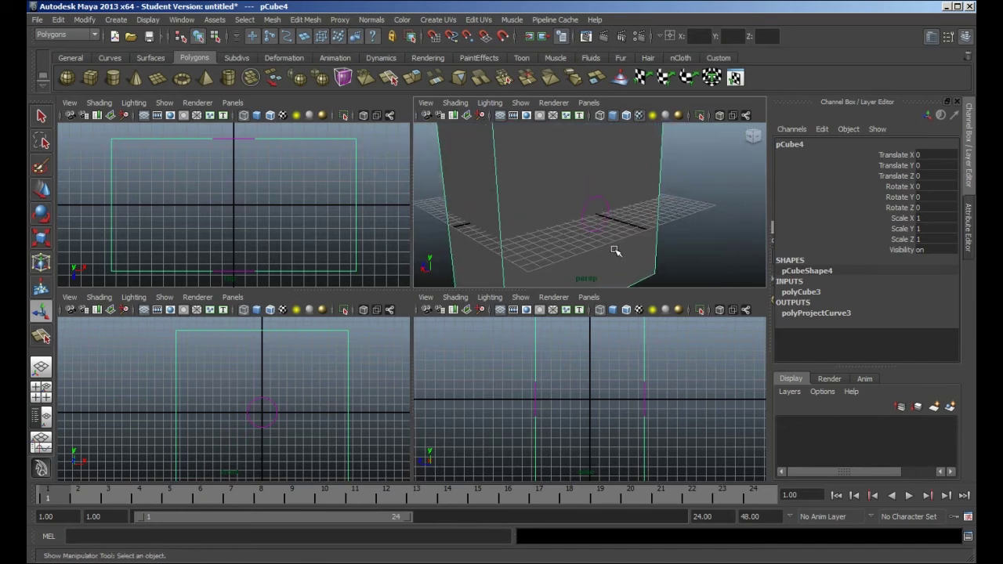
pyautogui.scroll(-3, 615, 250)
pyautogui.keyDown('alt'); pyautogui.moveTo(623, 262); pyautogui.dragTo(616, 226); pyautogui.keyUp('alt')
pyautogui.scroll(1, 619, 216)
pyautogui.scroll(3, 587, 214)
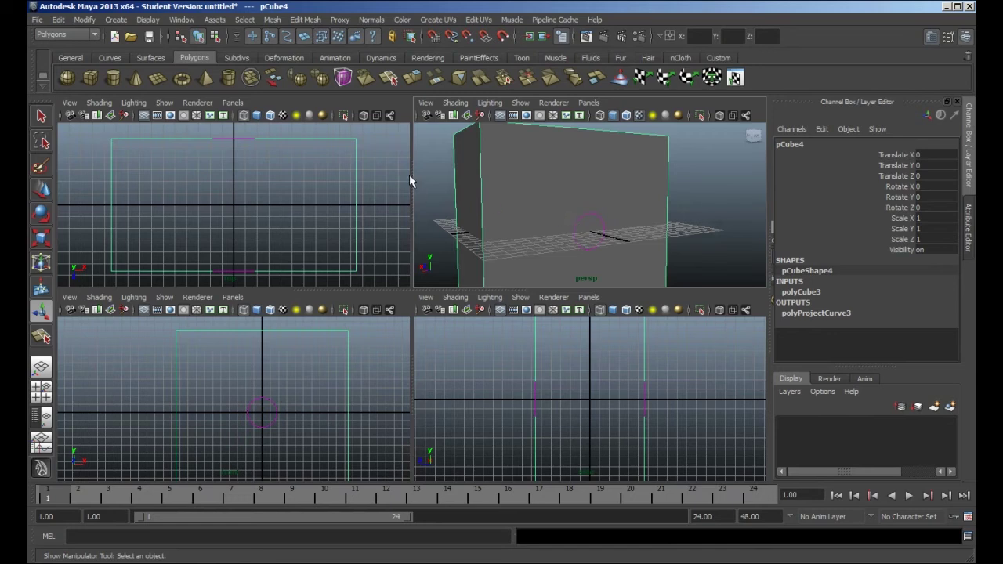
pyautogui.click(656, 260)
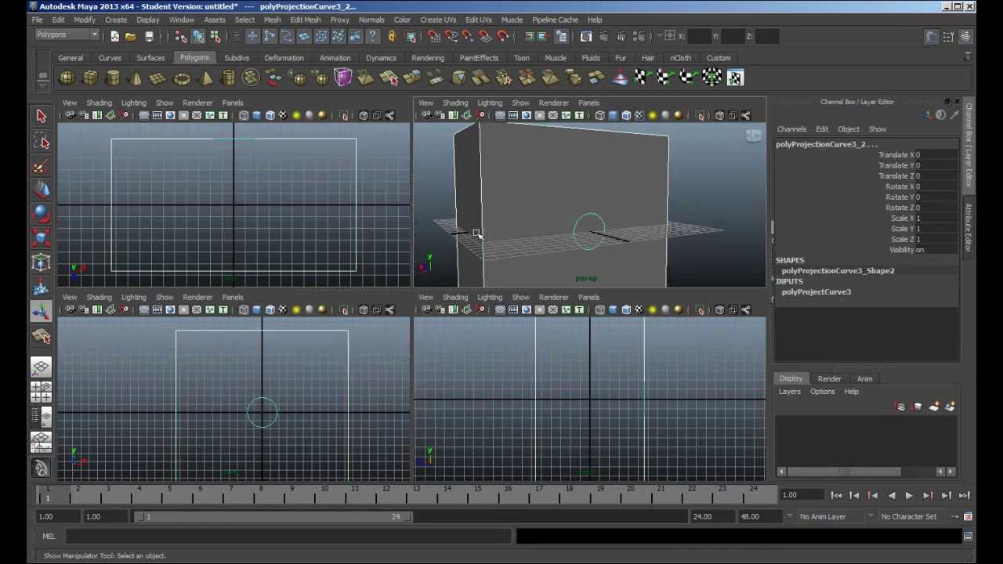
# Split the box mesh with the projected circle curve and select the resulting split box.
pyautogui.moveTo(487, 251)
pyautogui.keyDown('alt'); pyautogui.mouseDown()
pyautogui.moveTo(666, 242)
pyautogui.moveTo(499, 249)
pyautogui.mouseUp(); pyautogui.keyUp('alt')
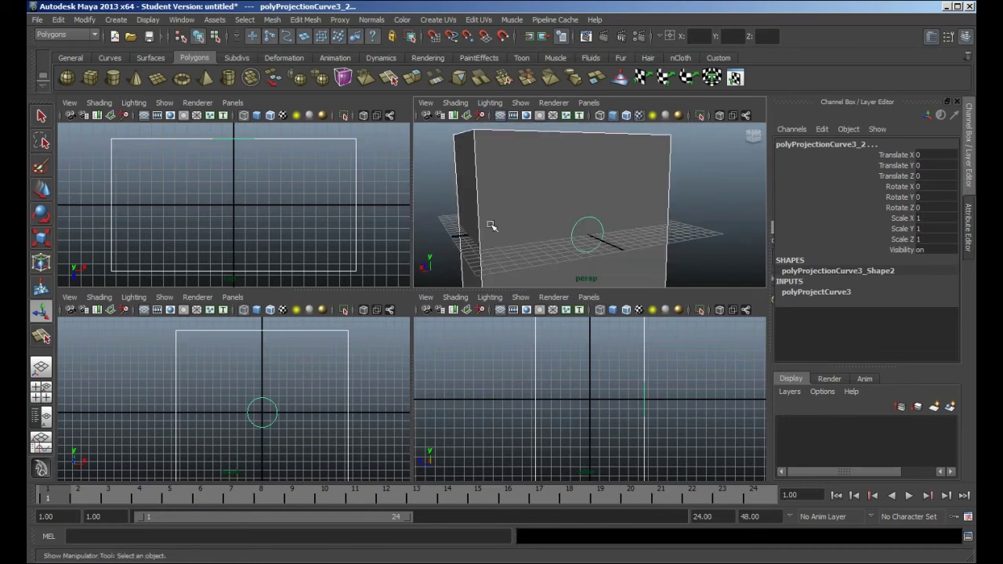
pyautogui.click(306, 20)
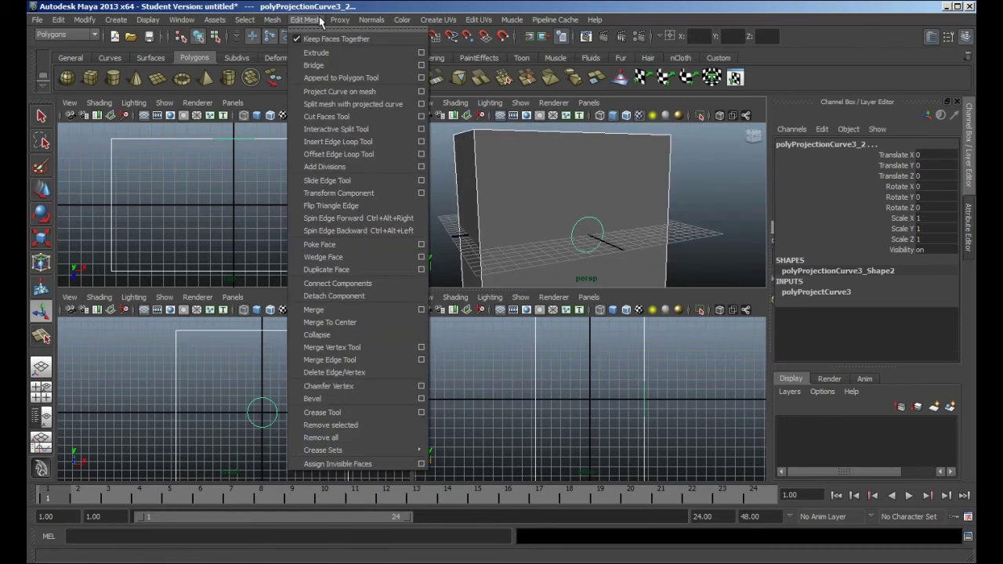
pyautogui.click(386, 105)
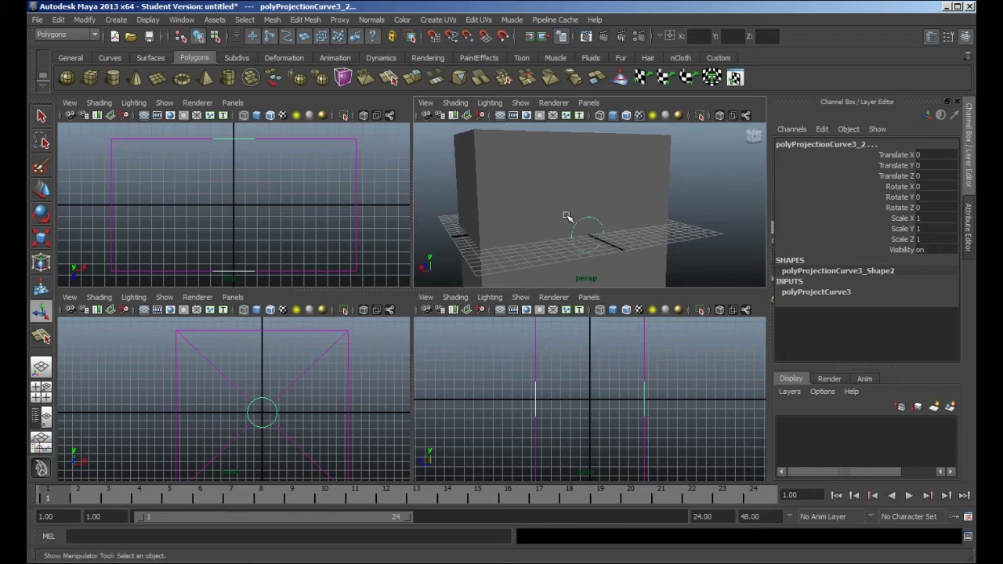
pyautogui.click(552, 185)
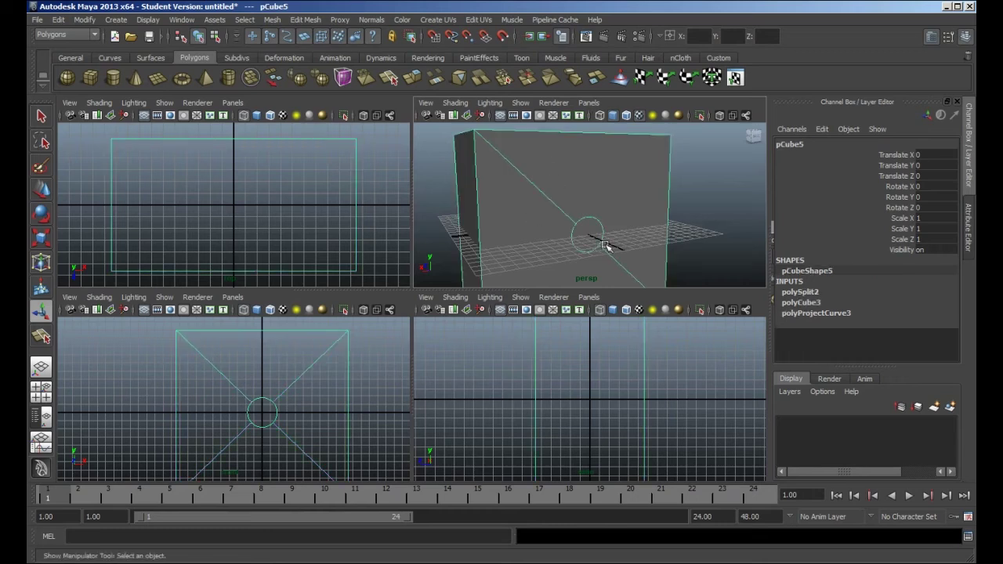
# Display the split box's vertices, switch to face selection, and select the circular face outlined by the projected curve.
pyautogui.keyDown('alt'); pyautogui.moveTo(656, 250); pyautogui.dragTo(622, 264); pyautogui.keyUp('alt')
pyautogui.scroll(5, 619, 243)
pyautogui.keyDown('alt'); pyautogui.moveTo(609, 224); pyautogui.dragTo(584, 244); pyautogui.keyUp('alt')
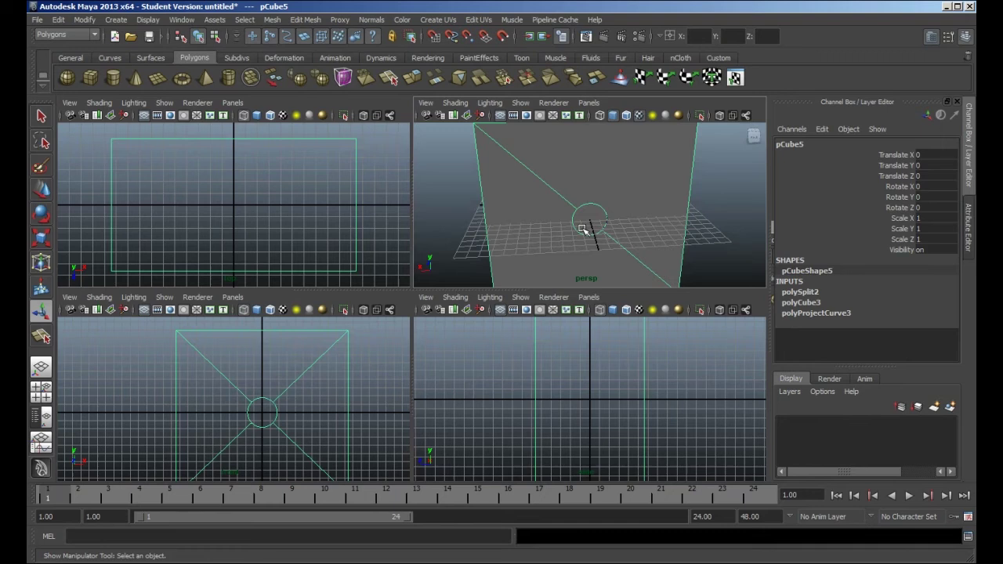
pyautogui.moveTo(593, 208); pyautogui.dragTo(563, 206, button='right')
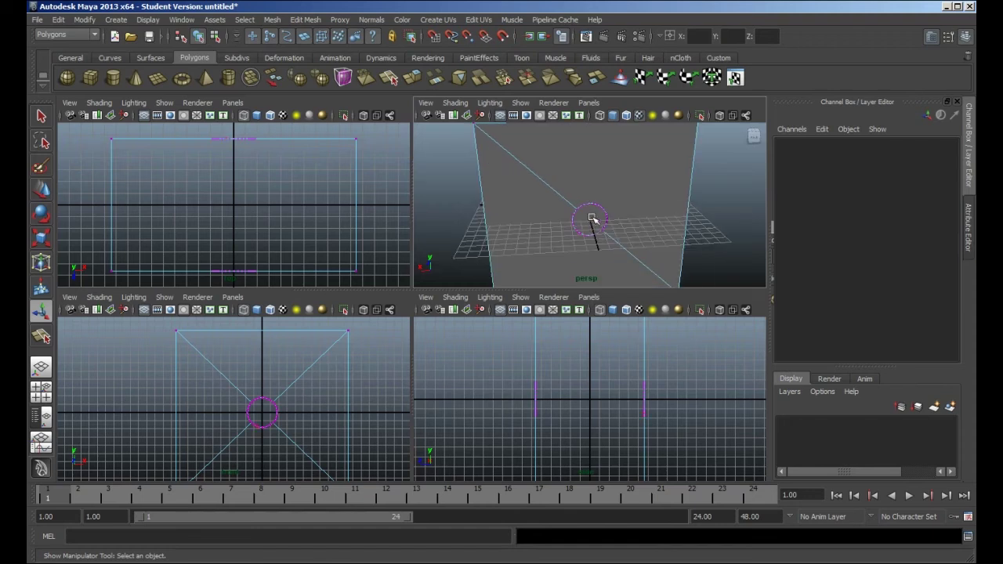
pyautogui.moveTo(589, 215); pyautogui.dragTo(590, 245, button='right')
pyautogui.moveTo(591, 235)
pyautogui.keyDown('alt'); pyautogui.mouseDown()
pyautogui.moveTo(586, 279)
pyautogui.moveTo(593, 228)
pyautogui.mouseUp(); pyautogui.keyUp('alt')
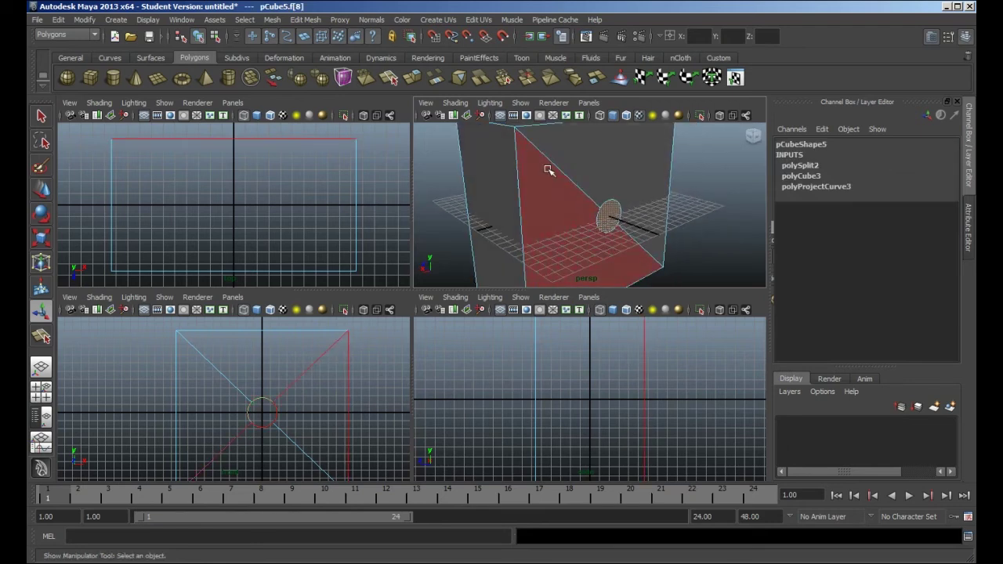
# Extrude the circular face into the box with a thickness of -6.7 and an offset of 0.4.
pyautogui.click(413, 79)
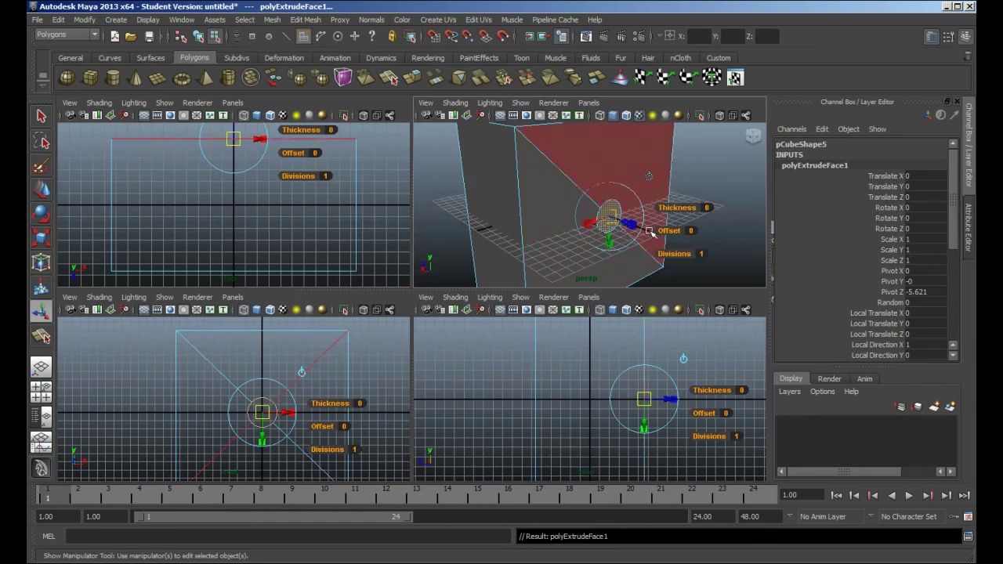
pyautogui.keyDown('alt'); pyautogui.moveTo(652, 230); pyautogui.dragTo(701, 213); pyautogui.keyUp('alt')
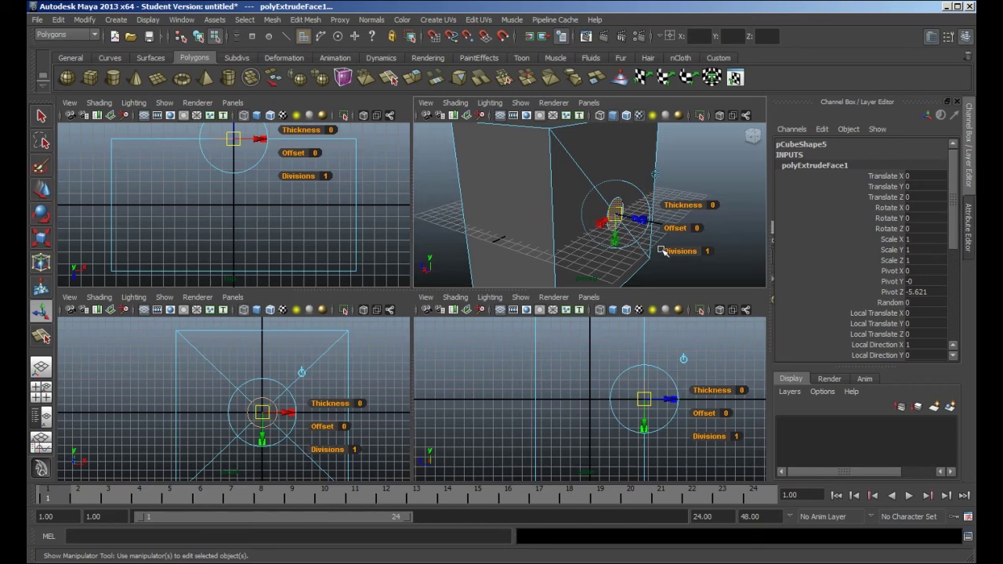
pyautogui.moveTo(631, 217); pyautogui.dragTo(624, 249)
pyautogui.click(683, 205)
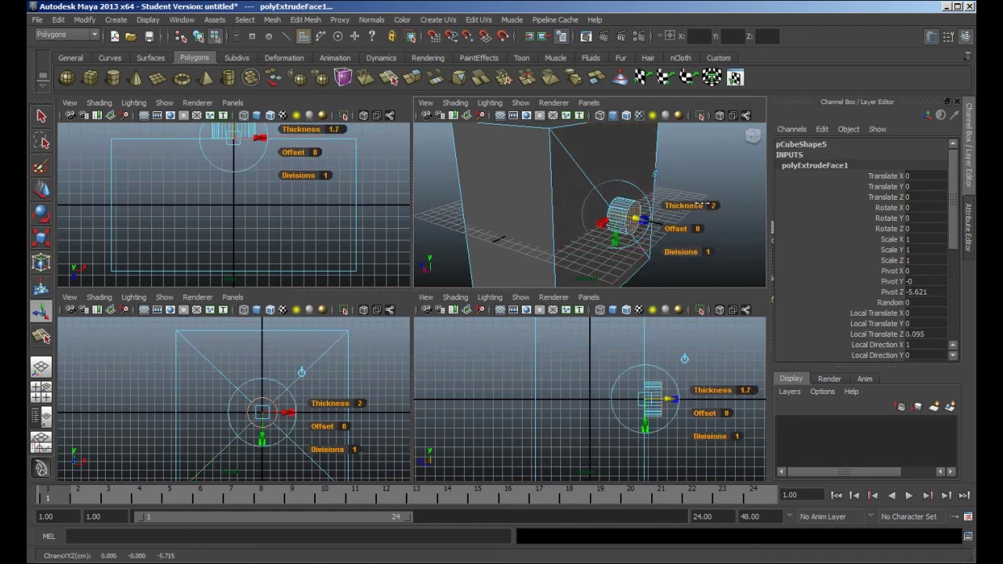
pyautogui.moveTo(683, 205); pyautogui.dragTo(642, 216, button='middle')
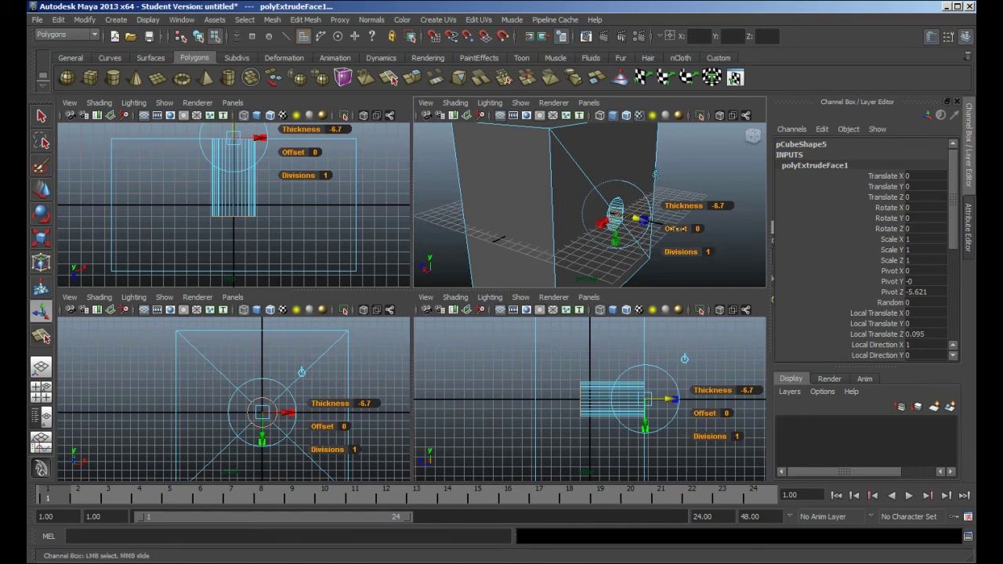
pyautogui.moveTo(678, 228)
pyautogui.mouseDown(button='middle')
pyautogui.moveTo(662, 225)
pyautogui.moveTo(672, 228)
pyautogui.mouseUp(button='middle')
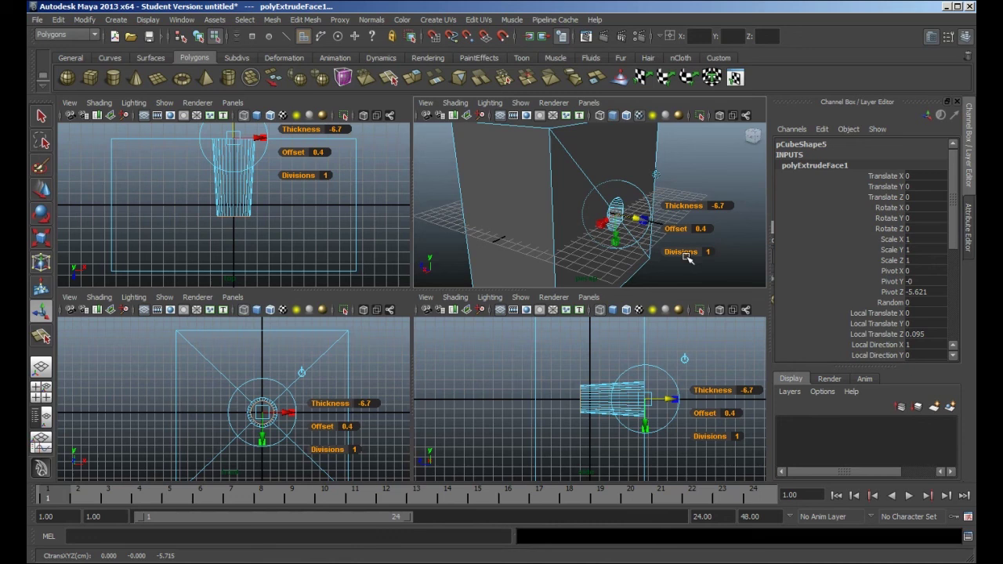
# Set the divisions of the circular face's extrusion to 4.
pyautogui.click(682, 252)
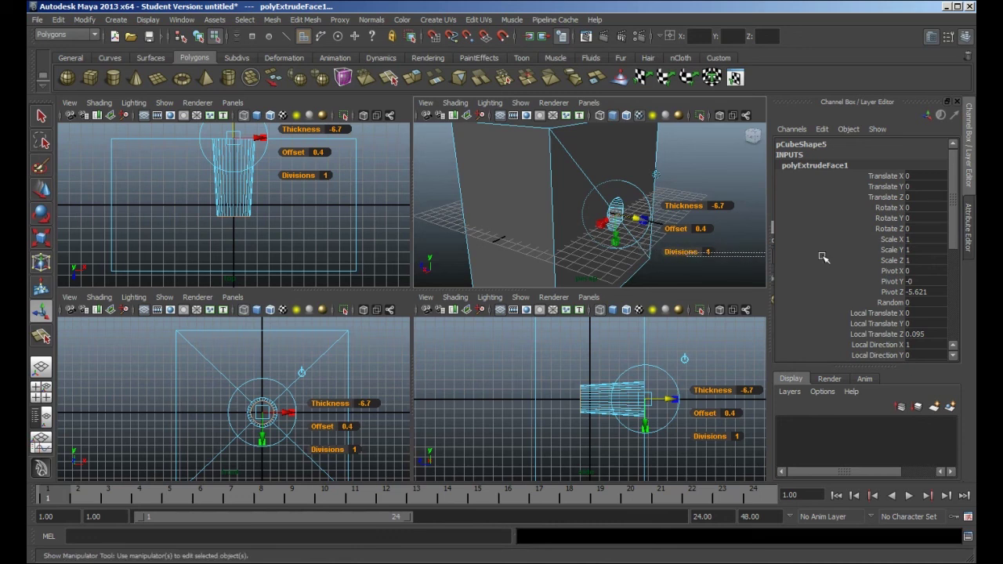
pyautogui.click(666, 260)
pyautogui.hotkey('ctrl', 'z')
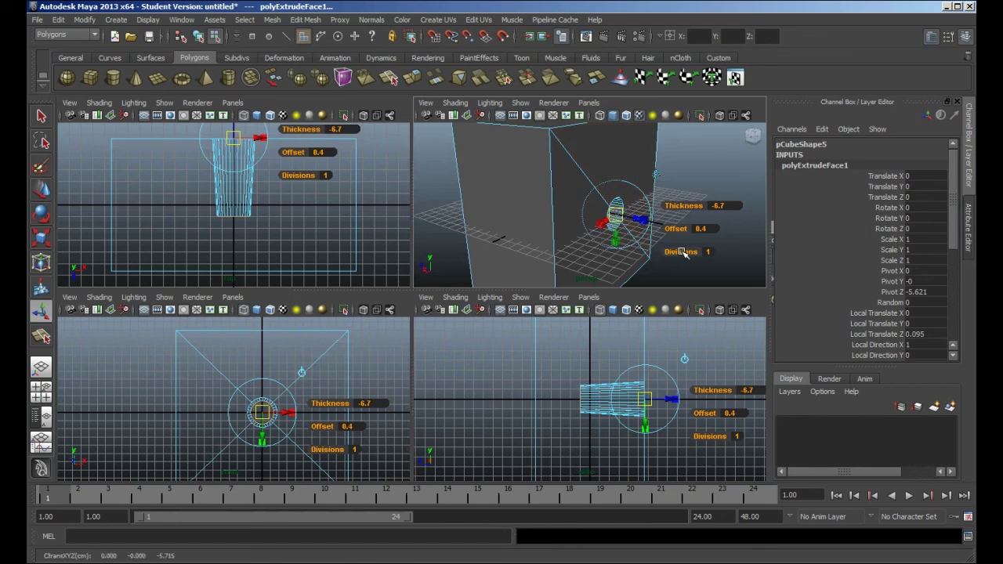
pyautogui.click(684, 251)
pyautogui.hotkey('ctrl', 'z')
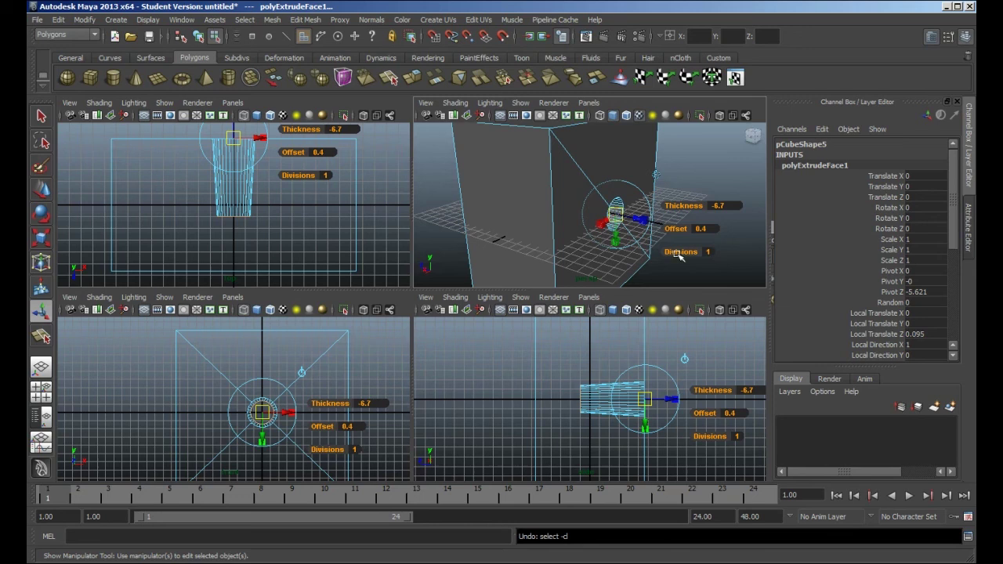
pyautogui.moveTo(679, 256)
pyautogui.mouseDown()
pyautogui.moveTo(717, 263)
pyautogui.moveTo(687, 261)
pyautogui.mouseUp()
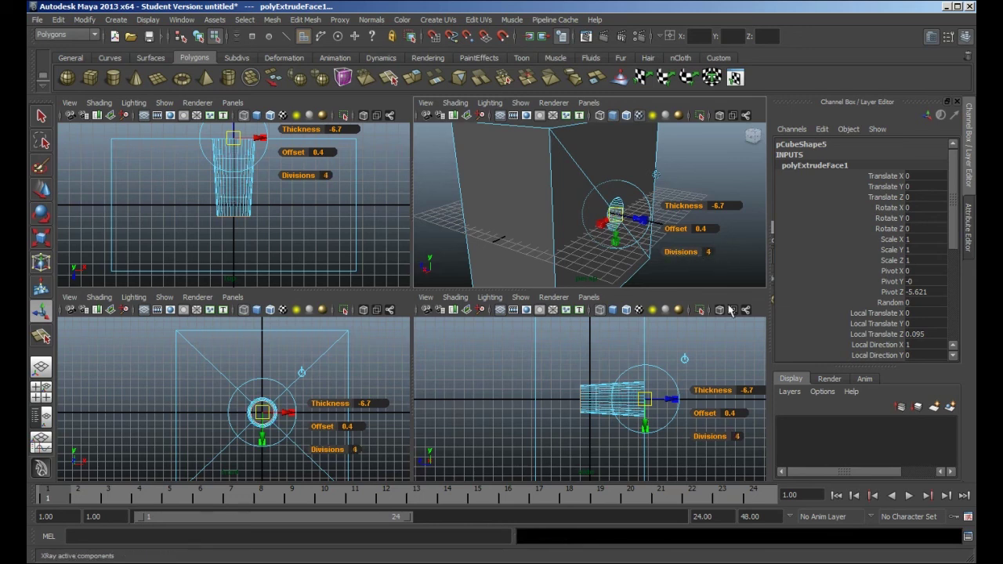
pyautogui.keyDown('alt'); pyautogui.moveTo(701, 205); pyautogui.dragTo(589, 229); pyautogui.keyUp('alt')
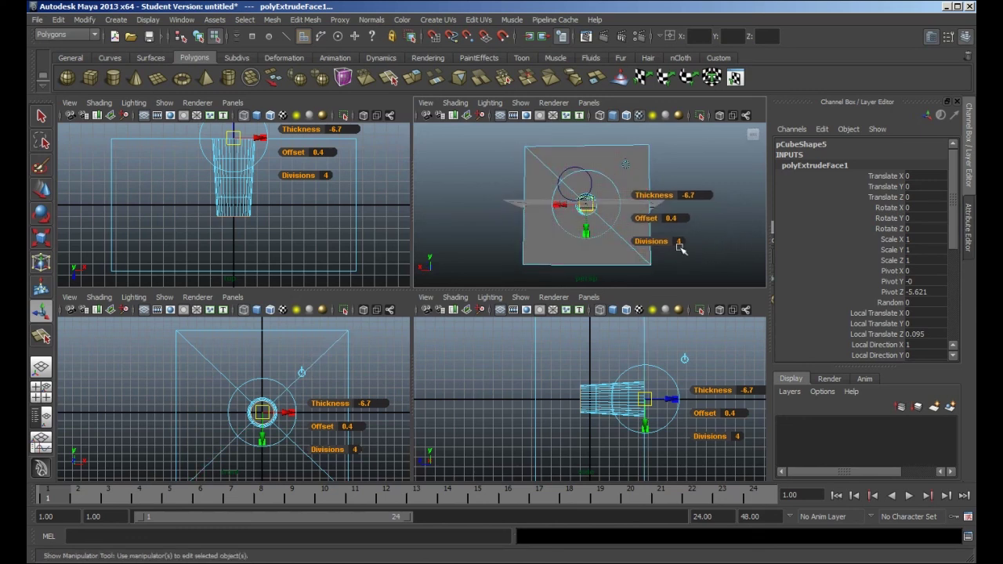
pyautogui.keyDown('alt'); pyautogui.moveTo(680, 248); pyautogui.dragTo(555, 229); pyautogui.keyUp('alt')
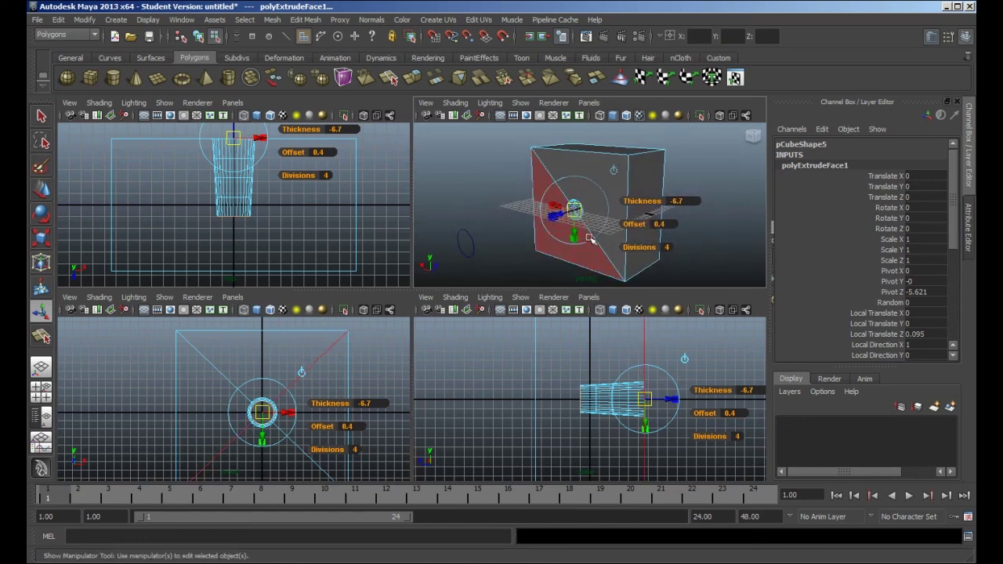